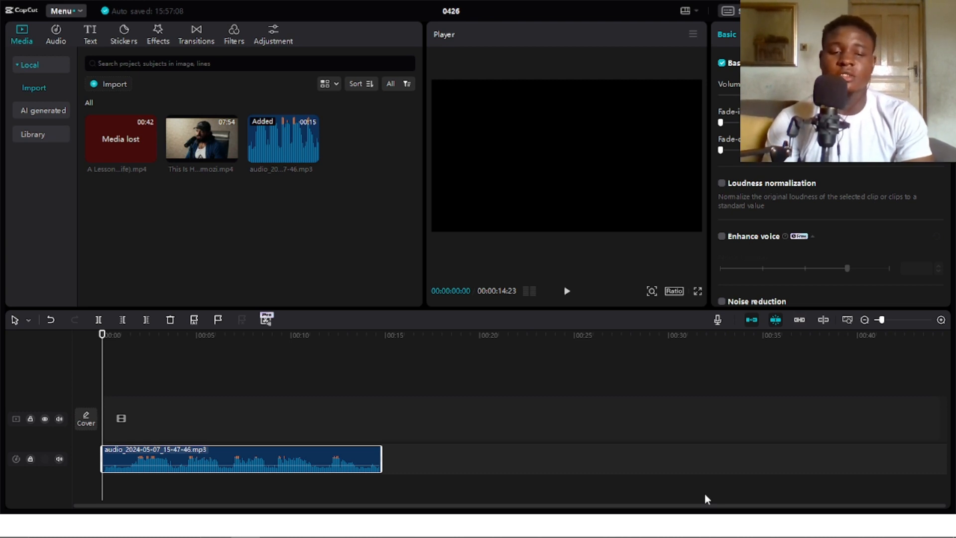
Place the 07:54 video at the start of the main track and cut off everything after 00:00:11:18.
{"action": "key", "text": "space"}
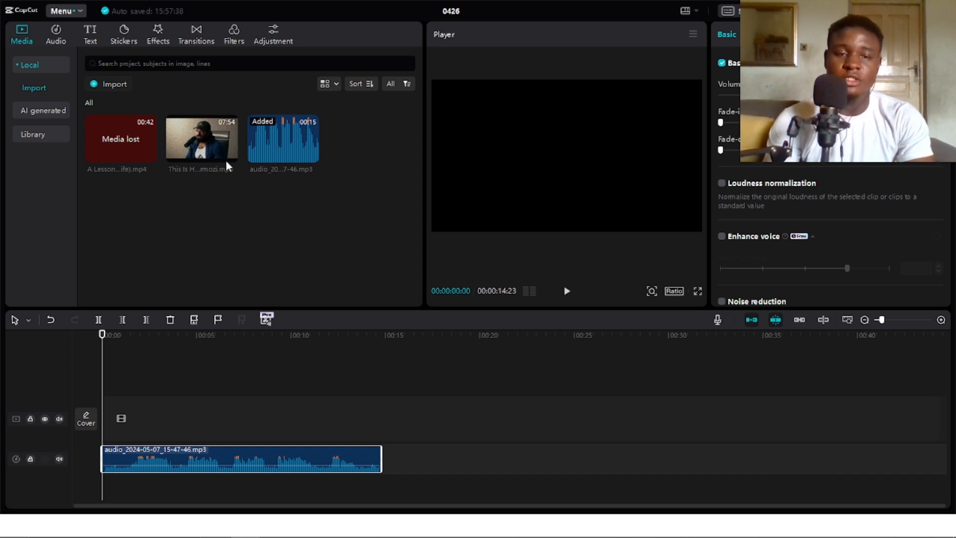
{"action": "mouse_move", "coordinate": [206, 148]}
{"action": "left_click_drag", "start_coordinate": [214, 148], "coordinate": [119, 415]}
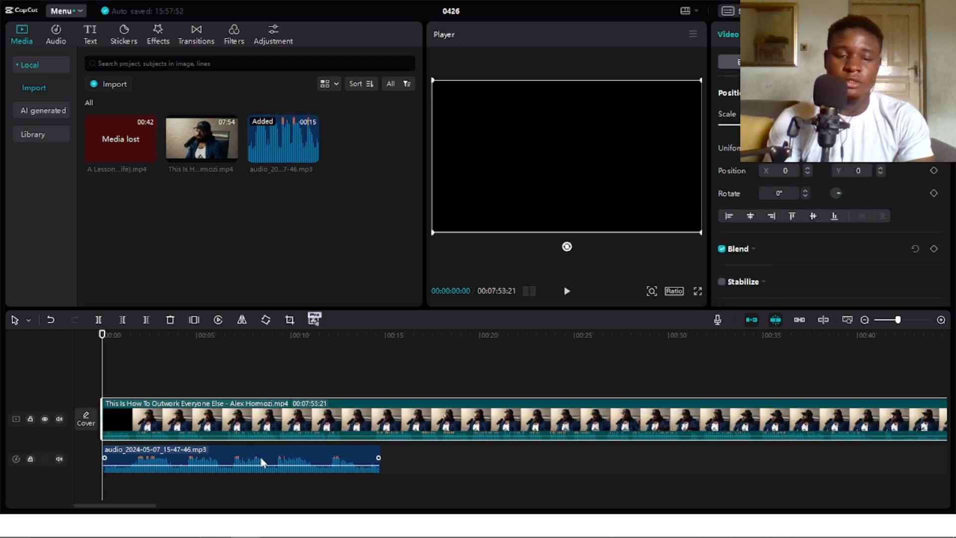
{"action": "left_click", "coordinate": [265, 334]}
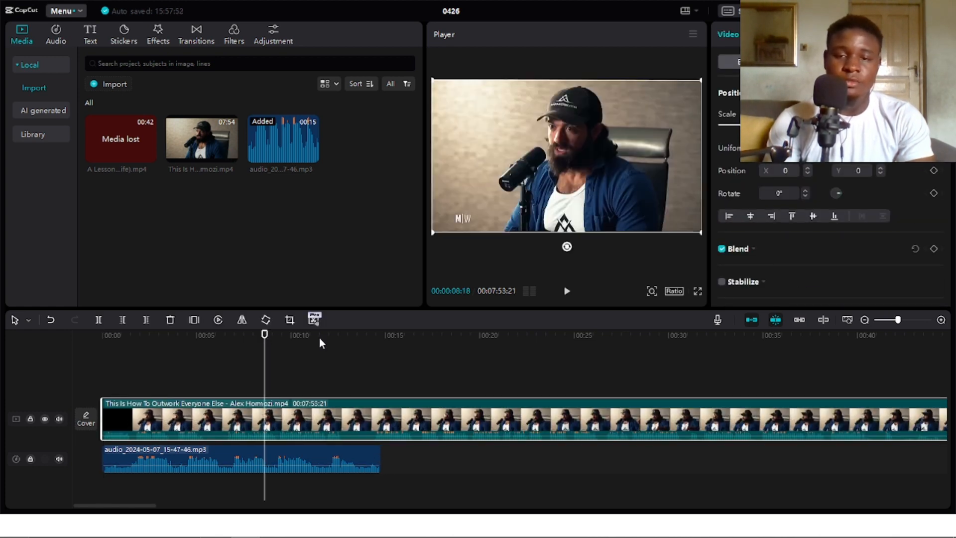
{"action": "left_click", "coordinate": [321, 336]}
{"action": "left_click", "coordinate": [344, 424]}
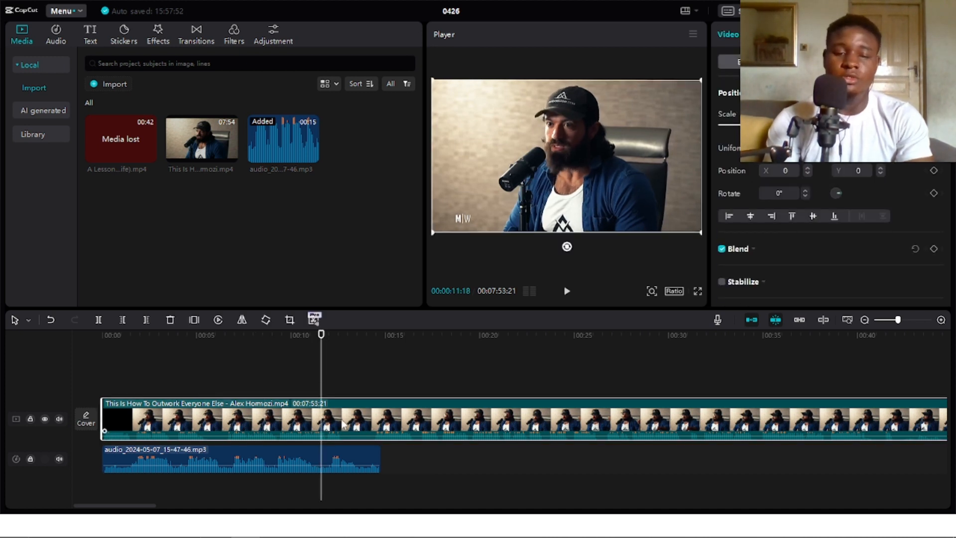
{"action": "key", "text": "w"}
Extract the audio from the trimmed video clip onto its own track.
{"action": "left_click", "coordinate": [269, 334]}
{"action": "left_click", "coordinate": [250, 436]}
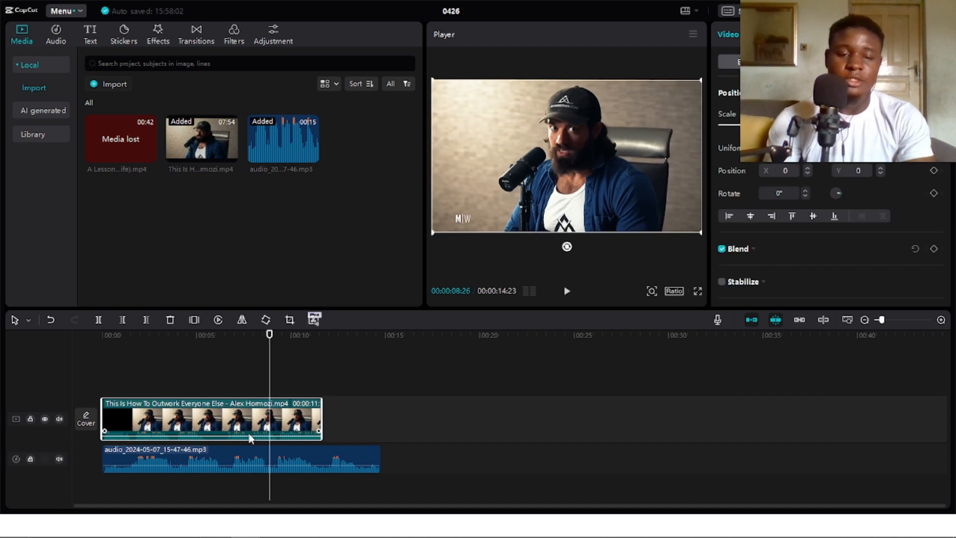
{"action": "right_click", "coordinate": [257, 427]}
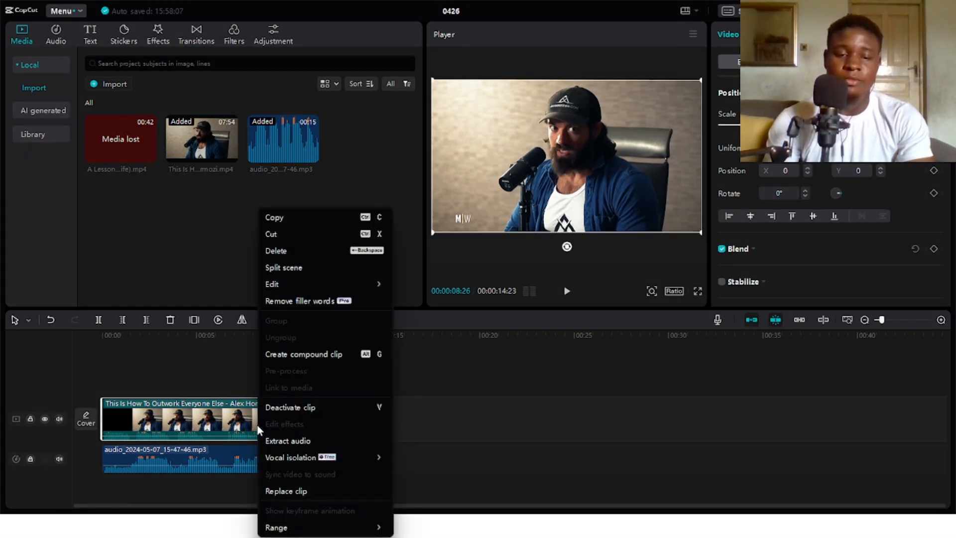
{"action": "left_click", "coordinate": [286, 442]}
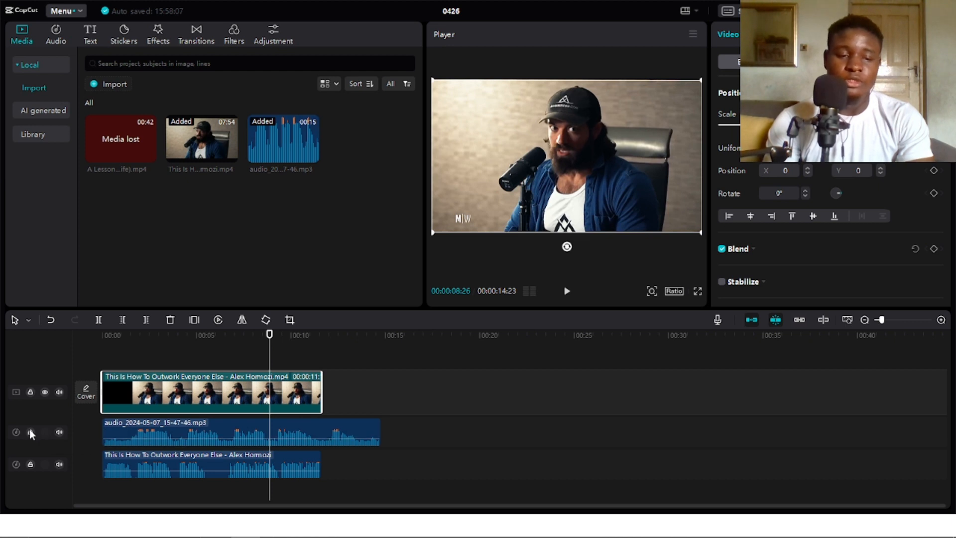
Mute the audio_2024-05-07_15-47-46.mp3 track and play the extracted video audio from the start.
{"action": "left_click", "coordinate": [59, 433]}
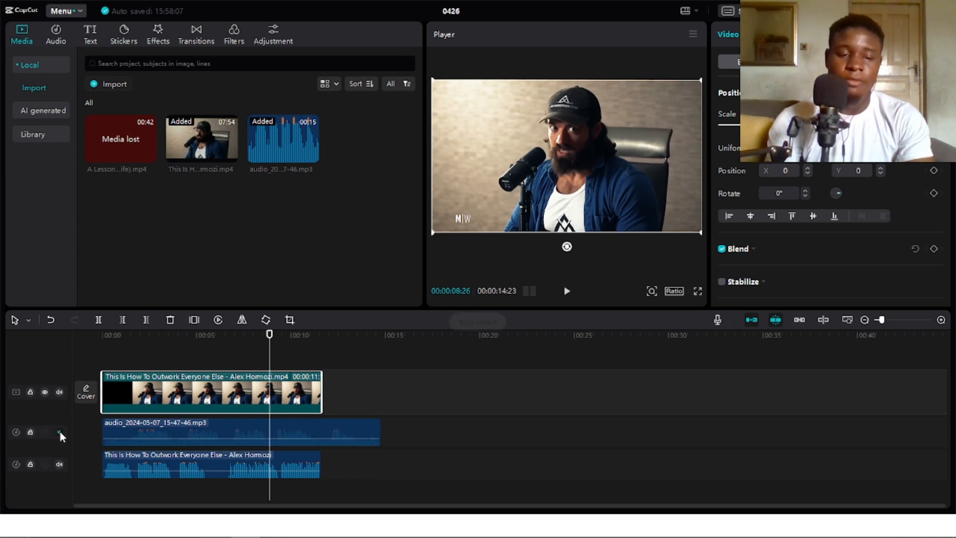
{"action": "key", "text": "Home"}
{"action": "key", "text": "space"}
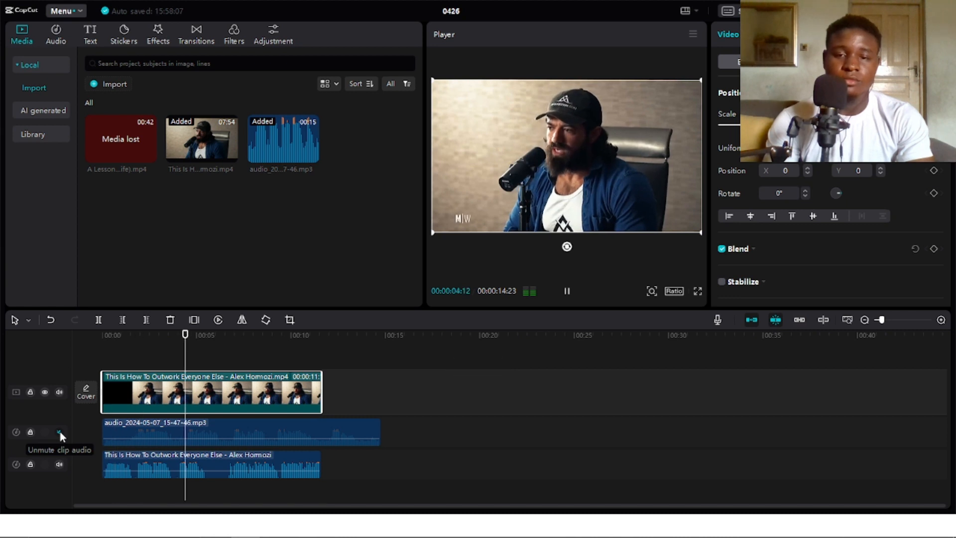
{"action": "key", "text": "space"}
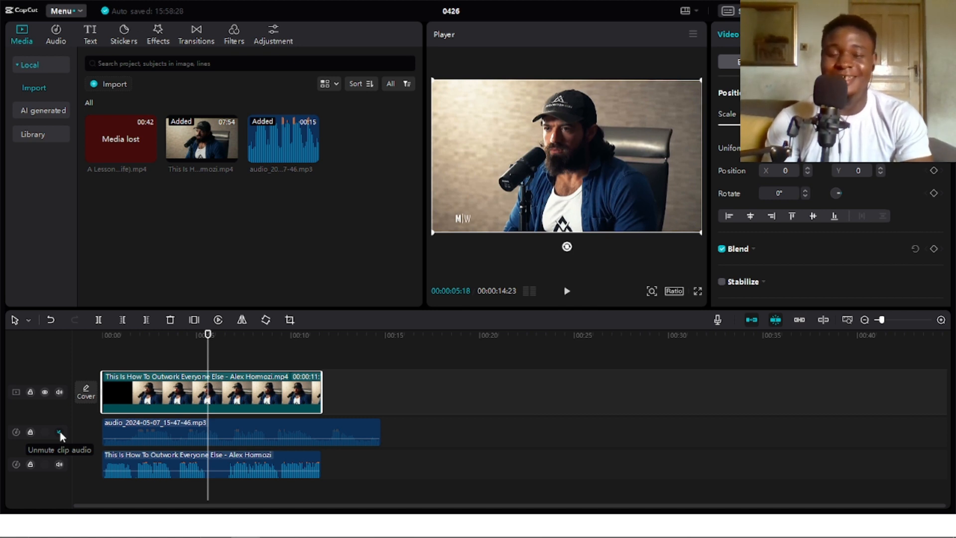
{"action": "key", "text": "space"}
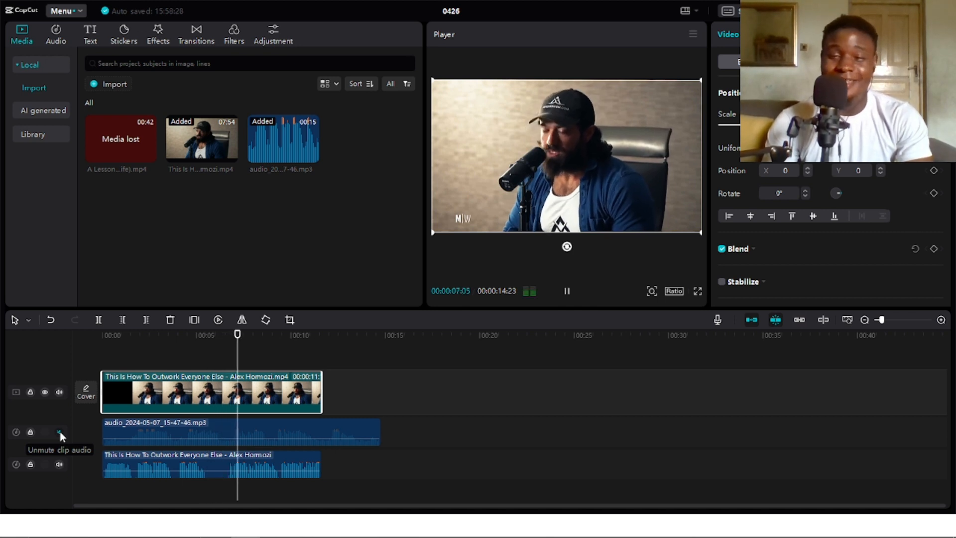
{"action": "key", "text": "space"}
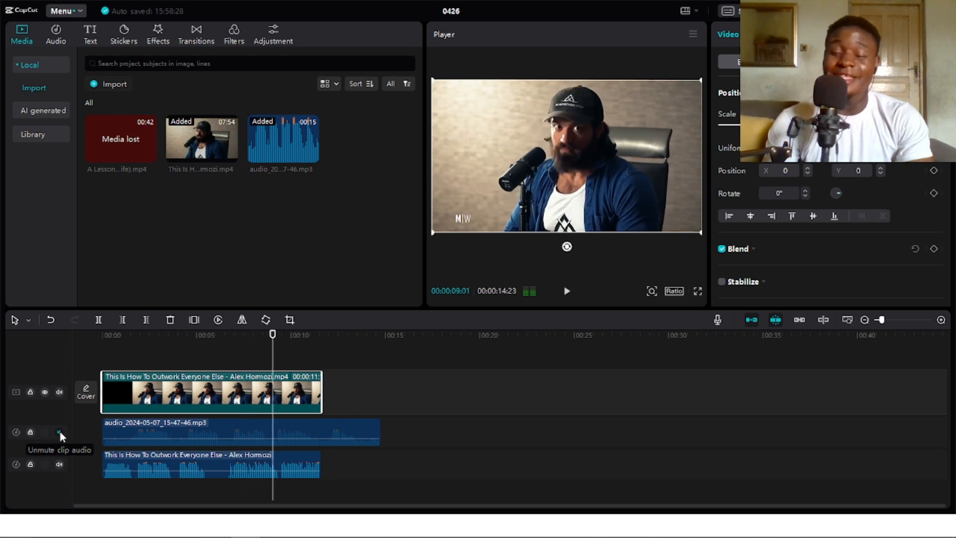
{"action": "key", "text": "Home"}
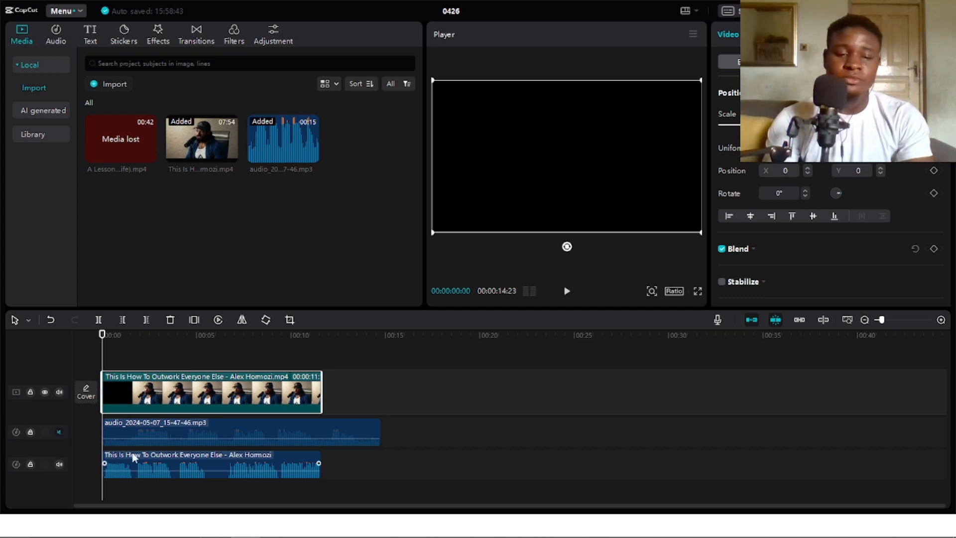
{"action": "key", "text": "space"}
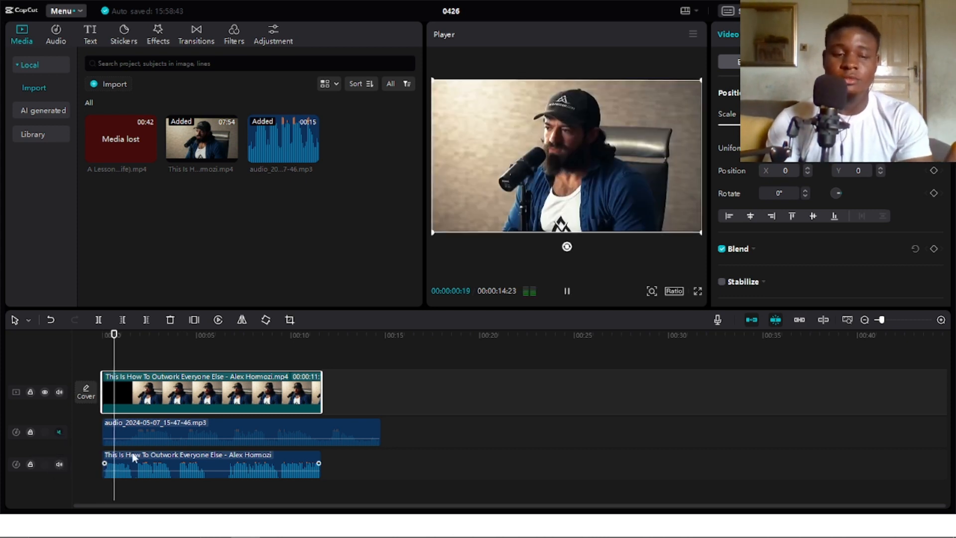
{"action": "key", "text": "space"}
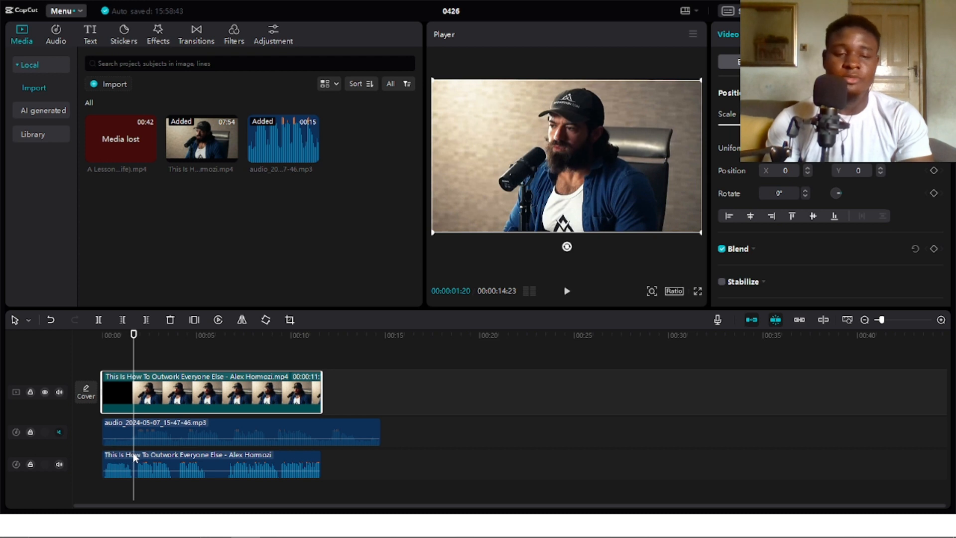
Delete the extracted audio clip and the video clip from the timeline.
{"action": "left_click", "coordinate": [158, 469]}
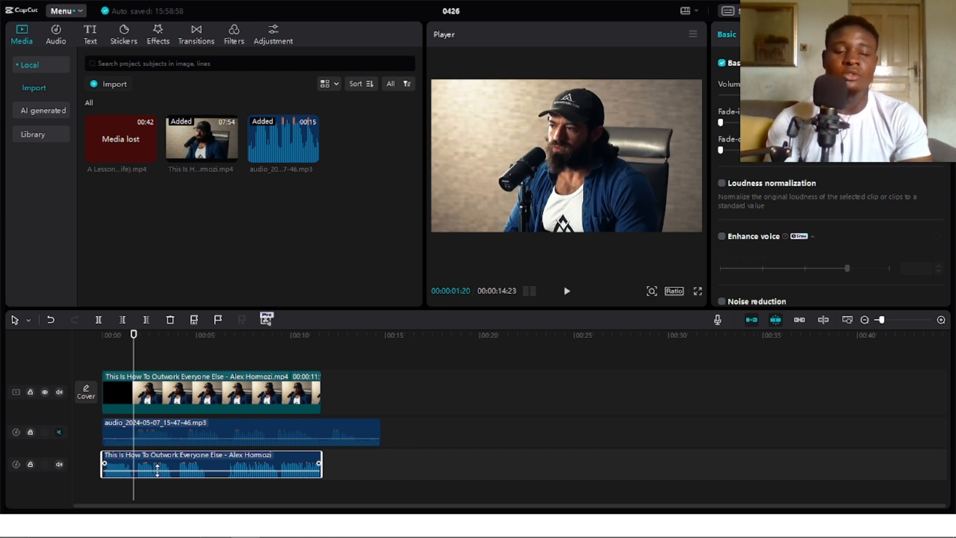
{"action": "key", "text": "Delete"}
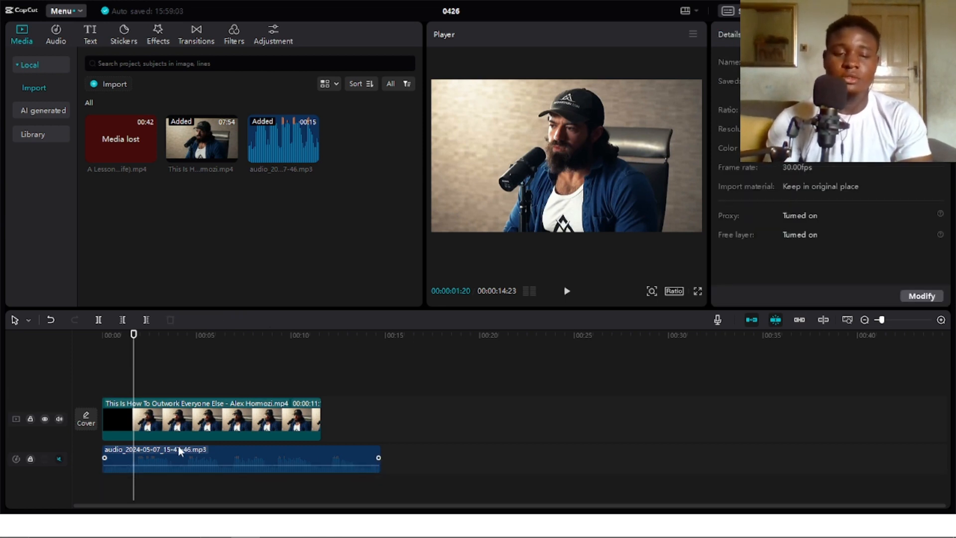
{"action": "left_click", "coordinate": [208, 426]}
{"action": "key", "text": "Delete"}
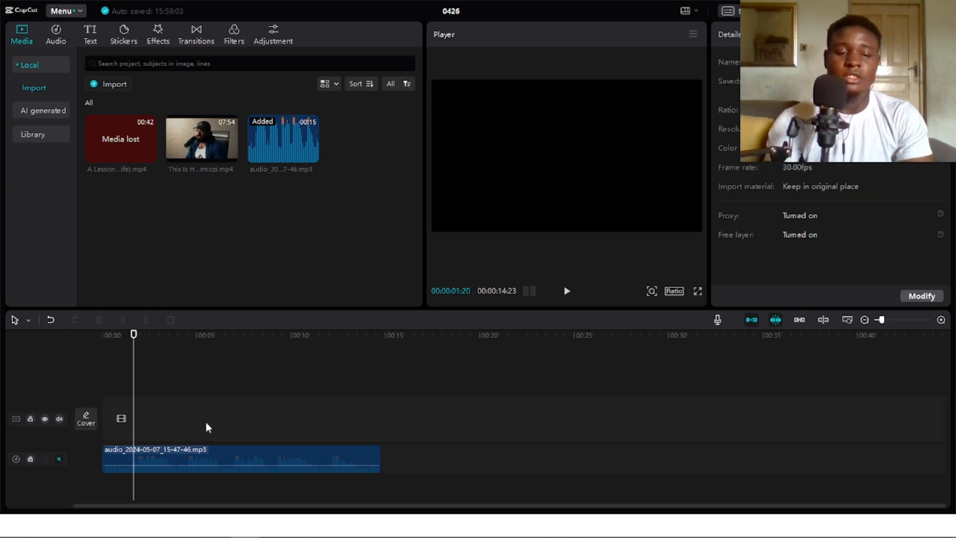
Unmute the audio_2024-05-07_15-47-46.mp3 track and play its opening seconds.
{"action": "left_click", "coordinate": [60, 459]}
{"action": "key", "text": "space"}
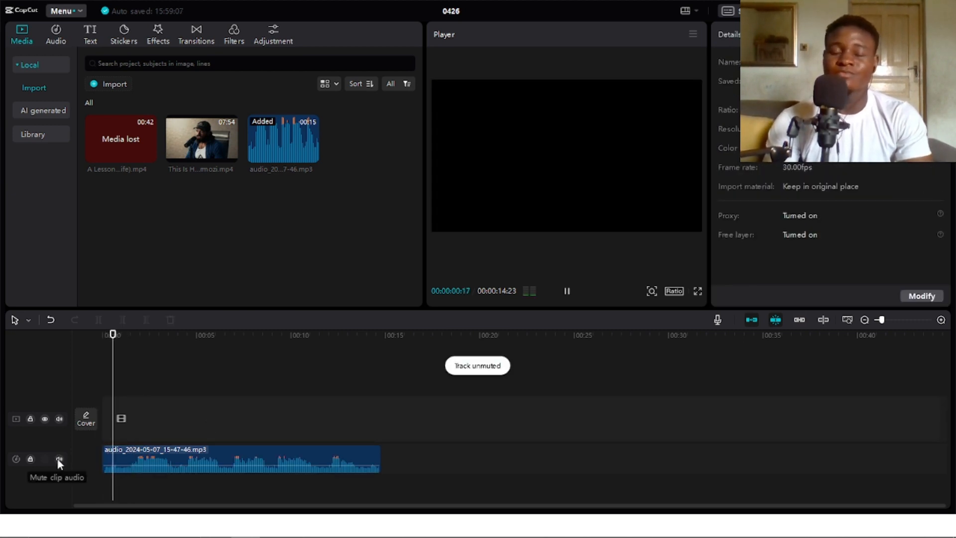
{"action": "key", "text": "space"}
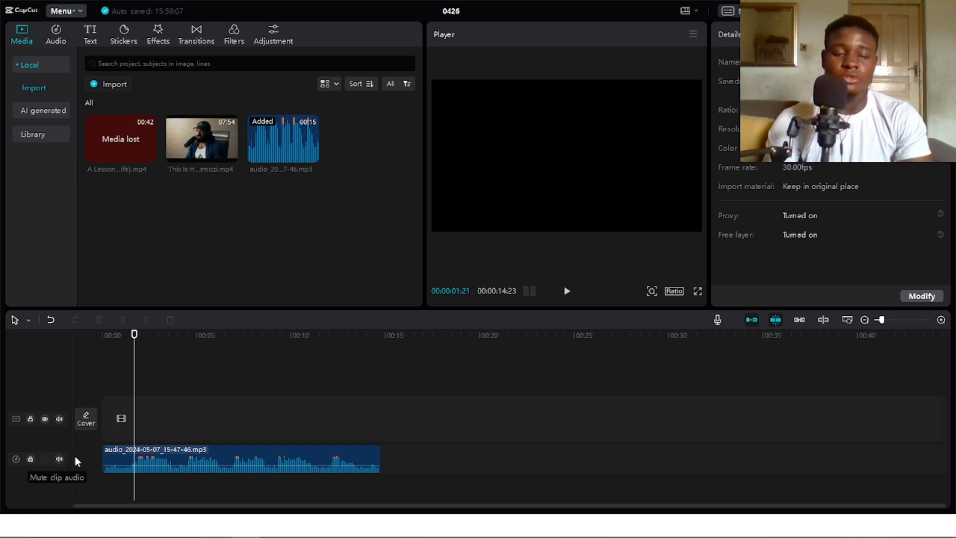
Try different speeds on the remaining audio clip, previewing it at 5.00x, and restore its speed to 1.00x.
{"action": "left_click", "coordinate": [178, 458]}
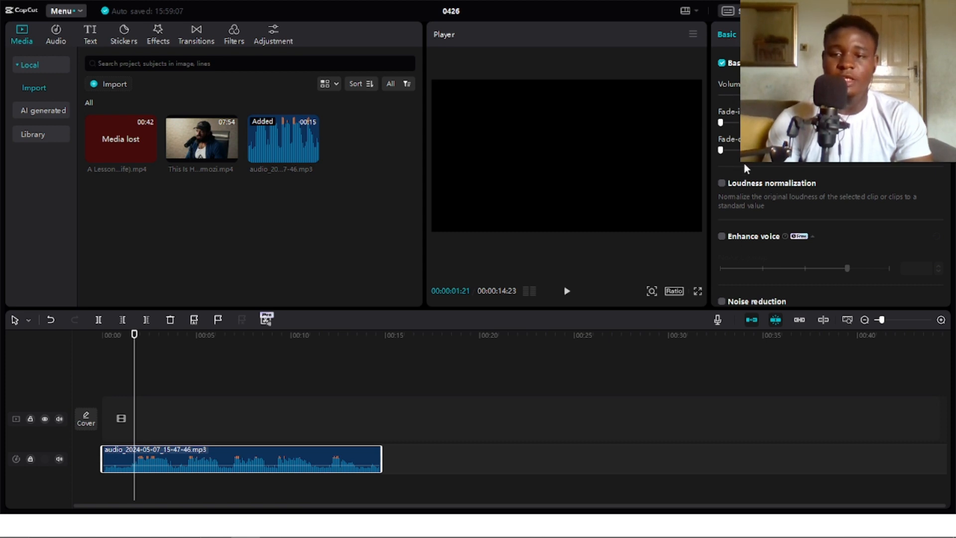
{"action": "left_click", "coordinate": [771, 35]}
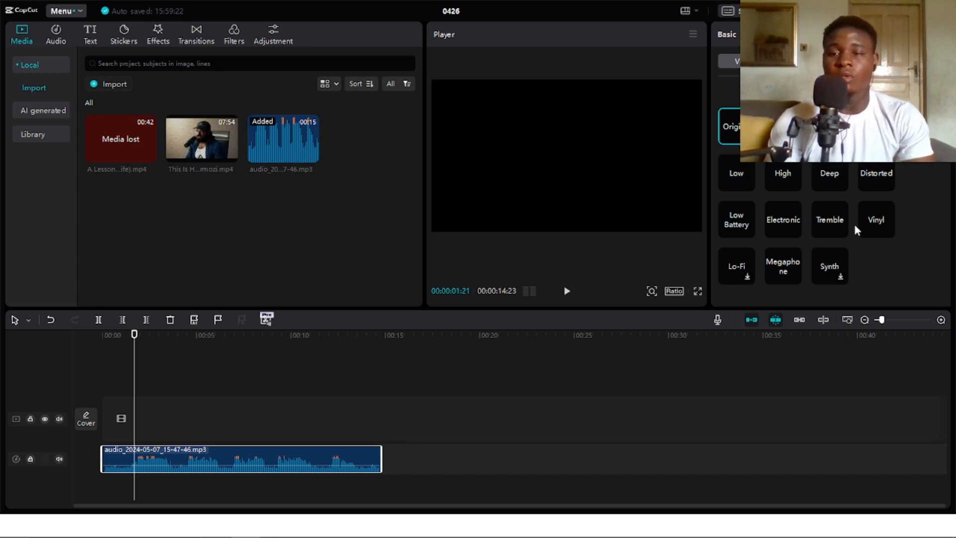
{"action": "left_click", "coordinate": [824, 34]}
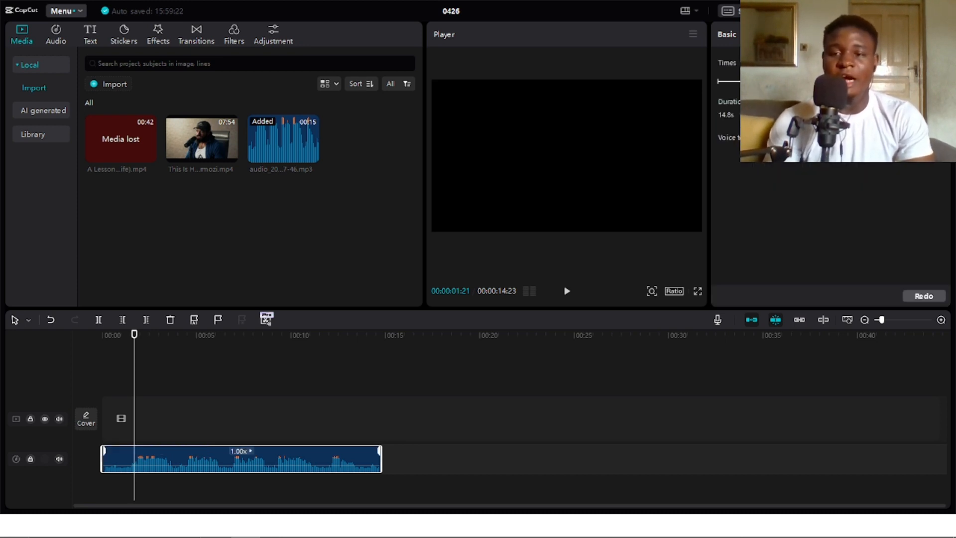
{"action": "left_click_drag", "start_coordinate": [752, 82], "coordinate": [822, 81]}
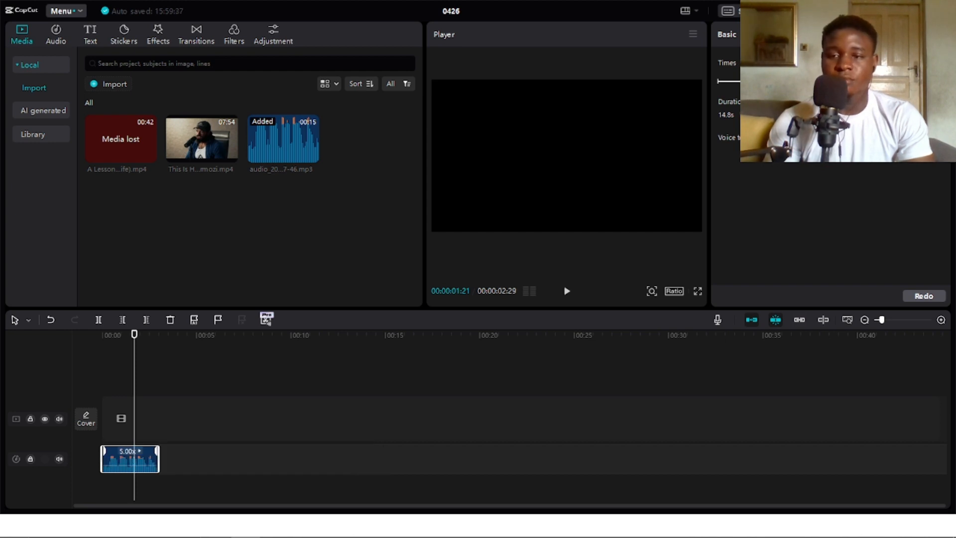
{"action": "key", "text": "space"}
{"action": "key", "text": "space"}
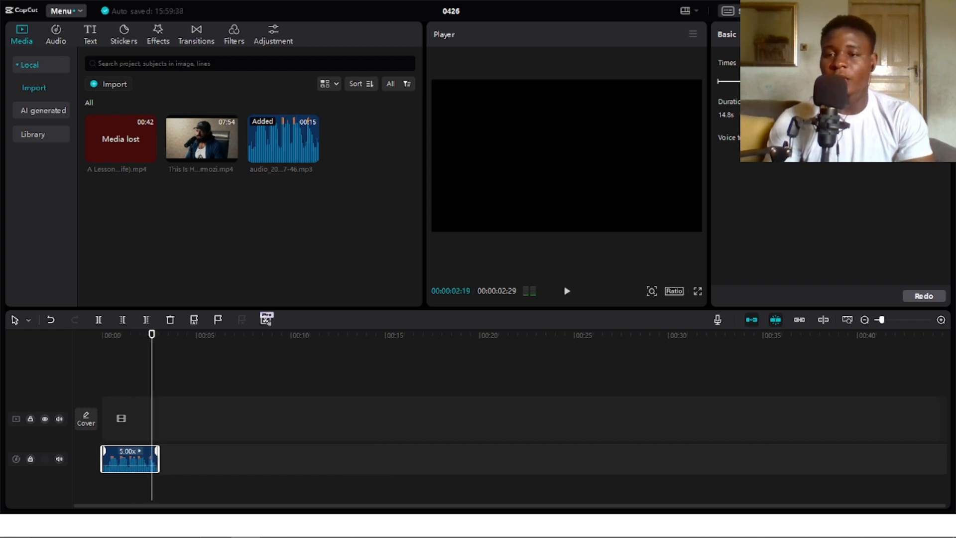
{"action": "left_click_drag", "start_coordinate": [822, 81], "coordinate": [718, 81]}
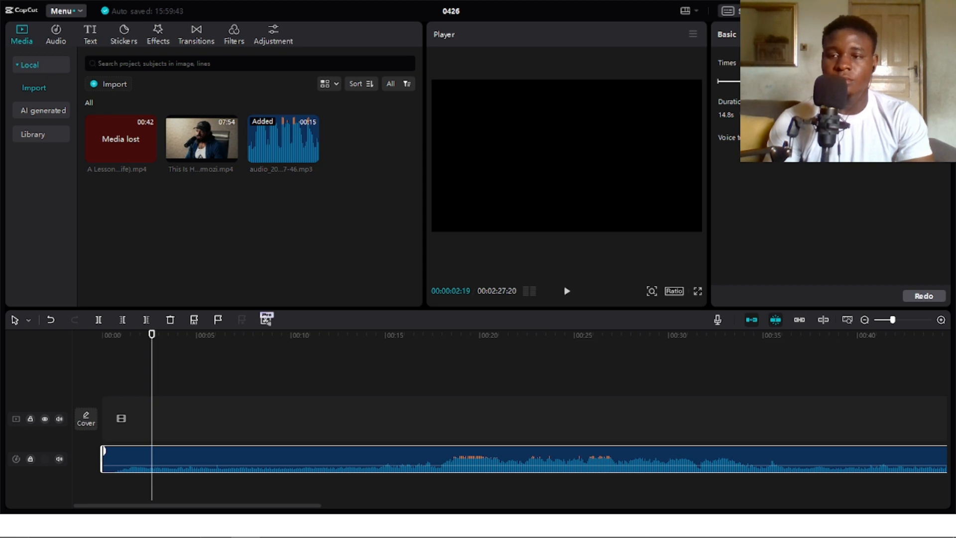
{"action": "left_click_drag", "start_coordinate": [718, 81], "coordinate": [748, 81]}
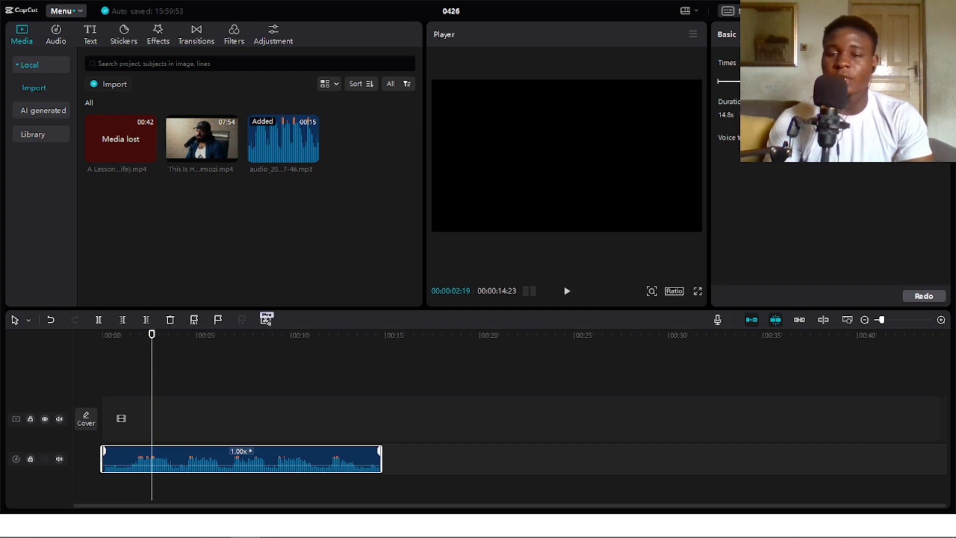
Turn on noise reduction for the audio clip and play it from the start.
{"action": "left_click", "coordinate": [727, 35]}
{"action": "scroll", "coordinate": [766, 185], "scroll_direction": "down", "scroll_amount": 2}
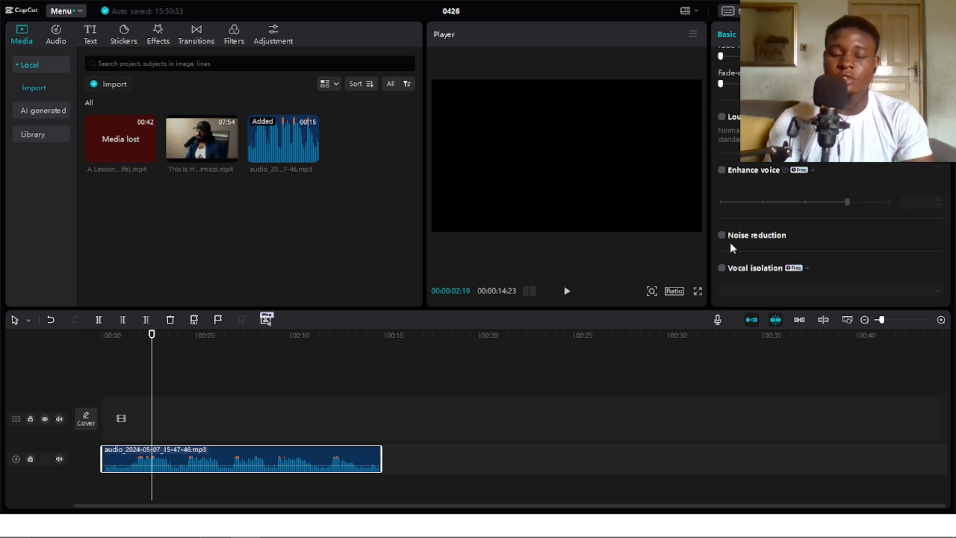
{"action": "key", "text": "Home"}
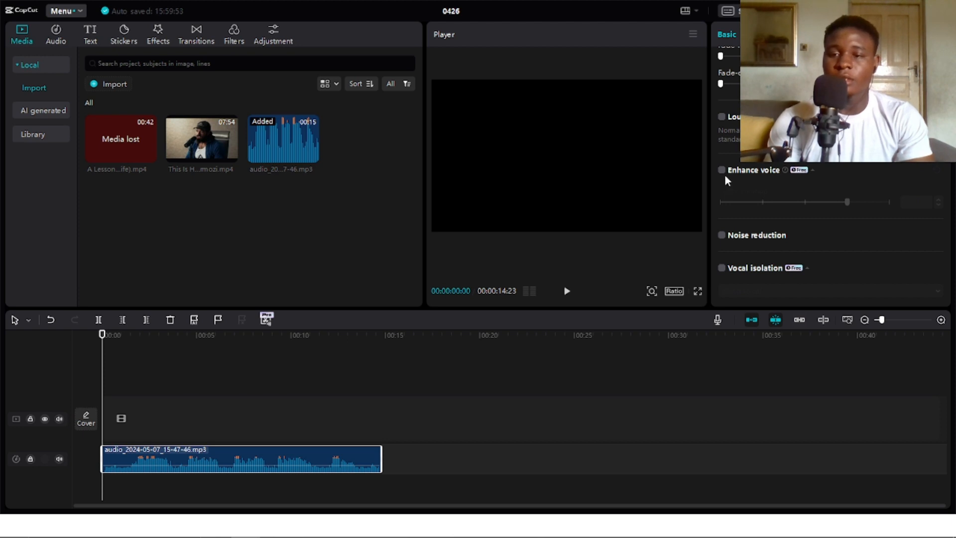
{"action": "left_click", "coordinate": [721, 236]}
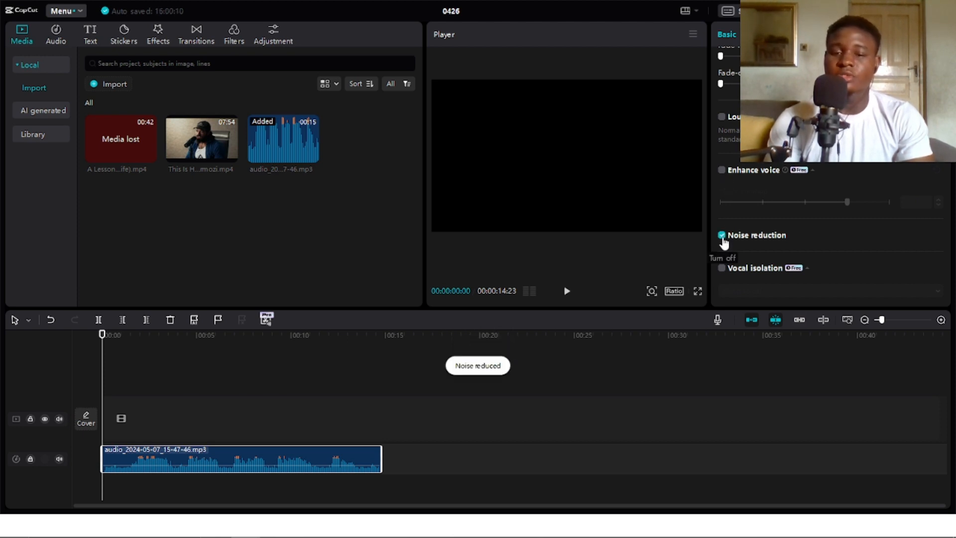
{"action": "key", "text": "space"}
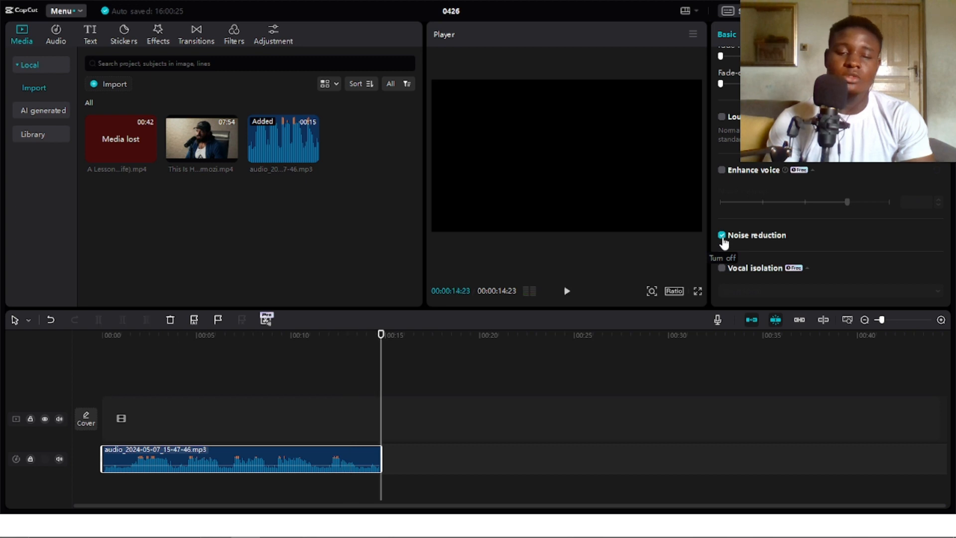
Compare the clip's sound by playing it with noise reduction turned off, and with it turned back on.
{"action": "left_click", "coordinate": [722, 238]}
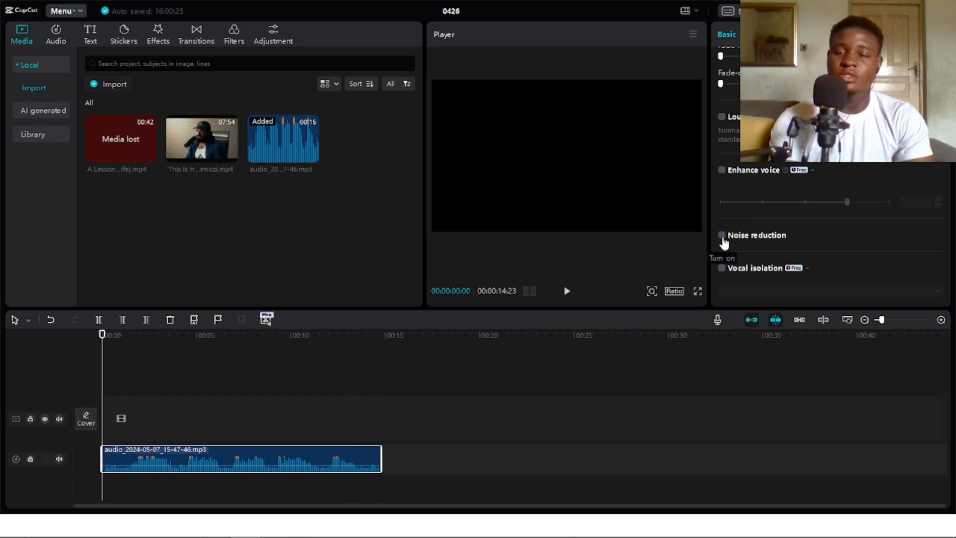
{"action": "key", "text": "space"}
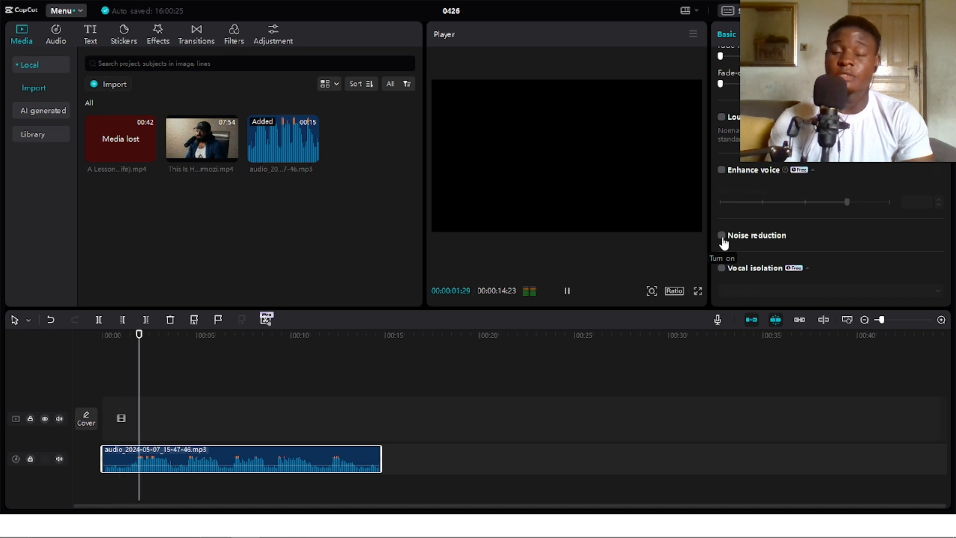
{"action": "key", "text": "space"}
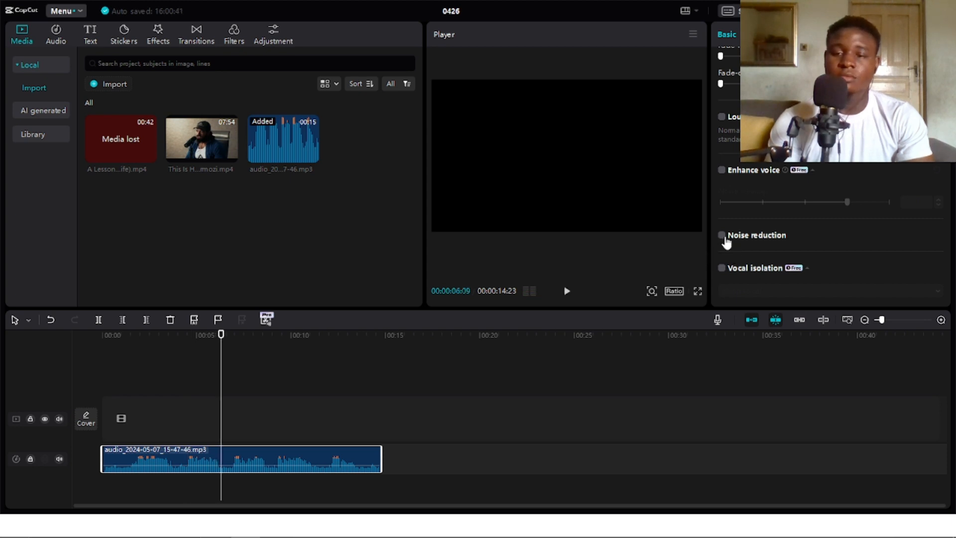
{"action": "left_click", "coordinate": [721, 236]}
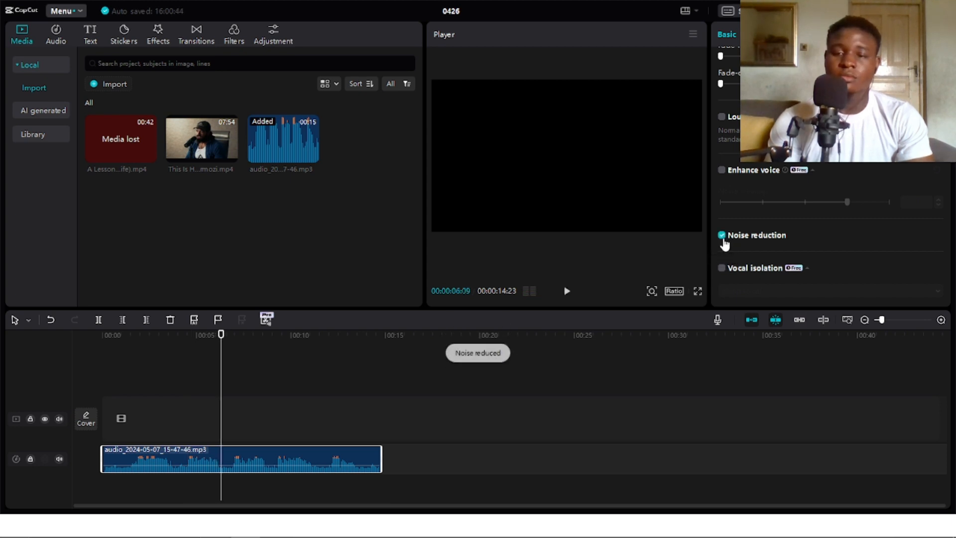
{"action": "key", "text": "space"}
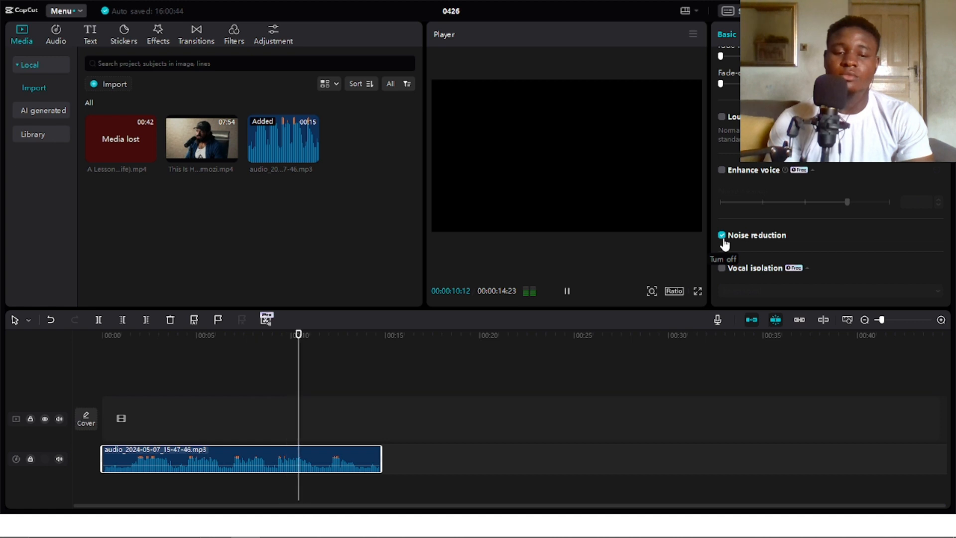
{"action": "key", "text": "space"}
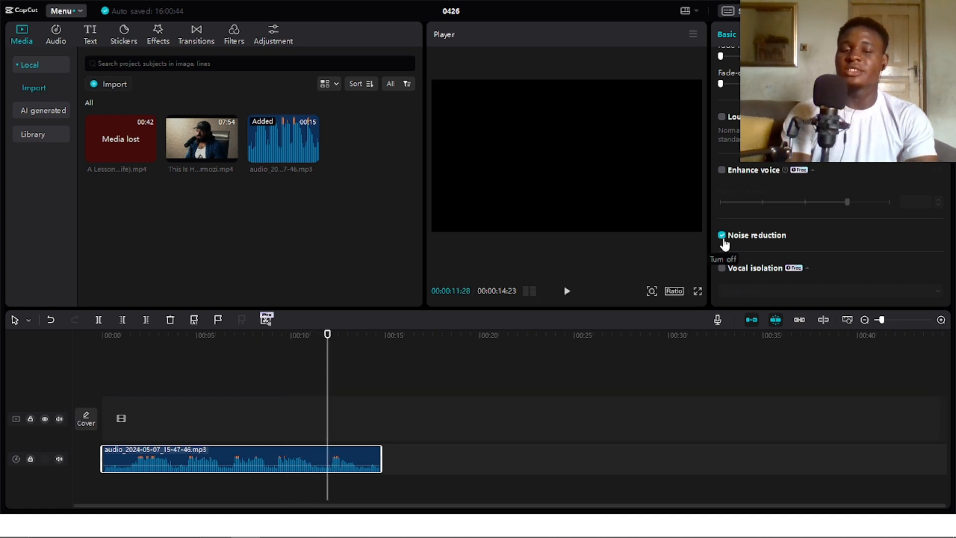